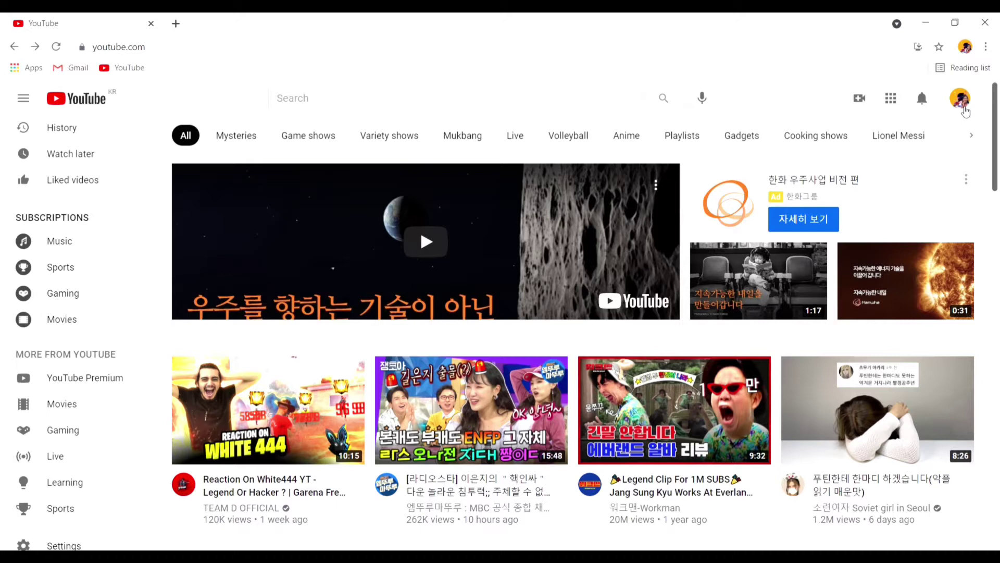
Check that Watch later is empty, then find 'rc clix' and open its channel playlists.
{"action": "left_click", "coordinate": [76, 159]}
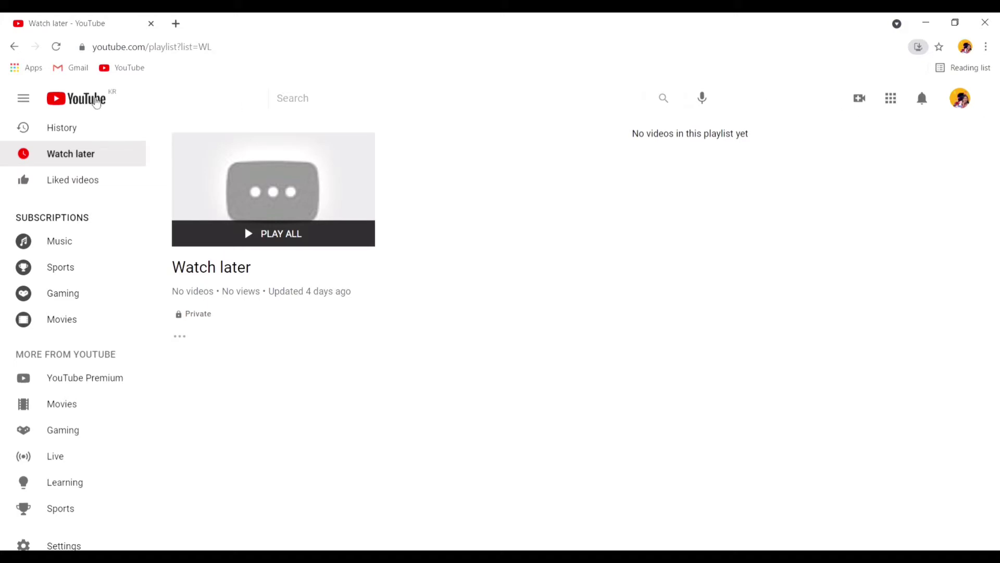
{"action": "left_click", "coordinate": [14, 48]}
{"action": "left_click", "coordinate": [365, 100]}
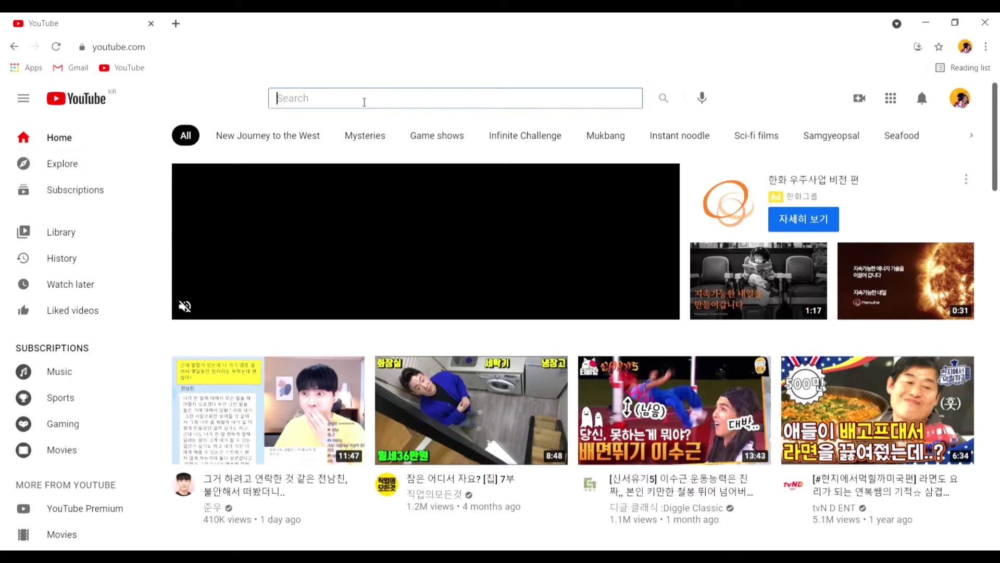
{"action": "type", "text": "rc"}
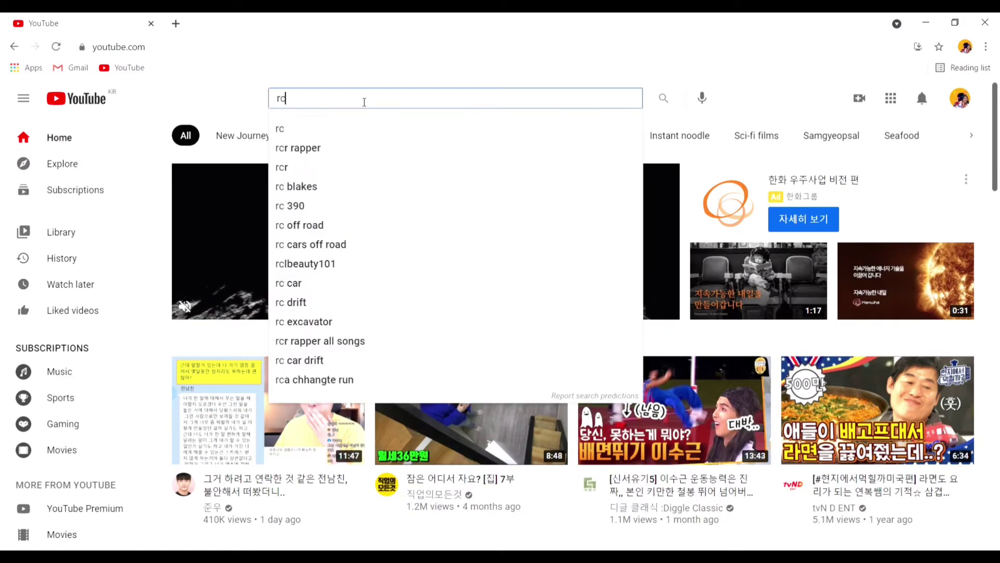
{"action": "type", "text": " clix"}
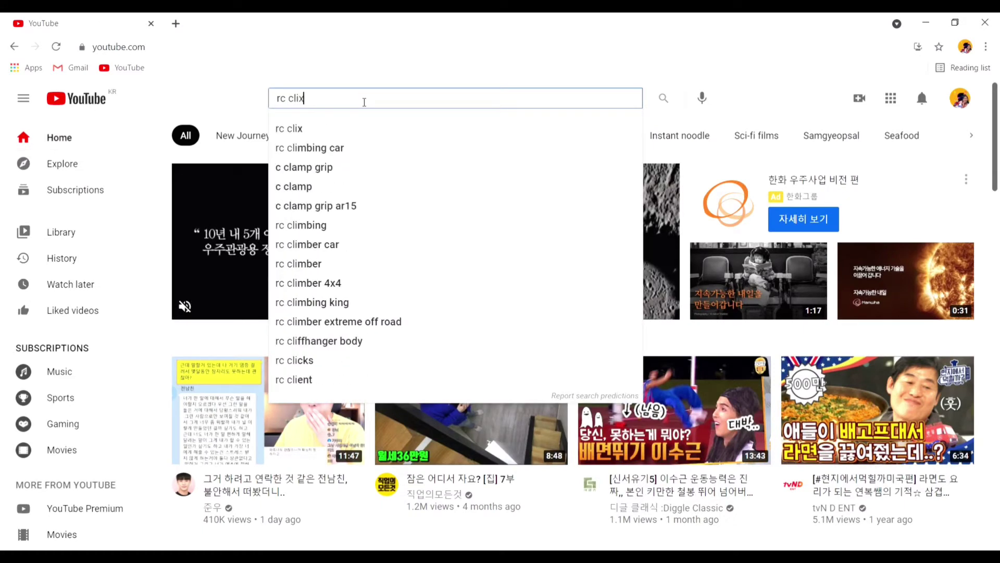
{"action": "key", "text": "Return"}
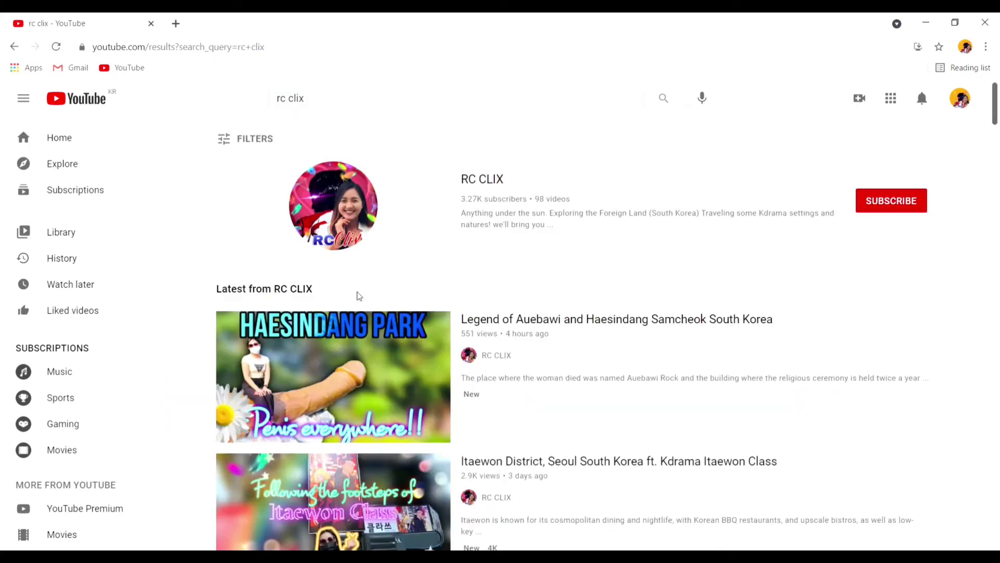
{"action": "left_click", "coordinate": [322, 207]}
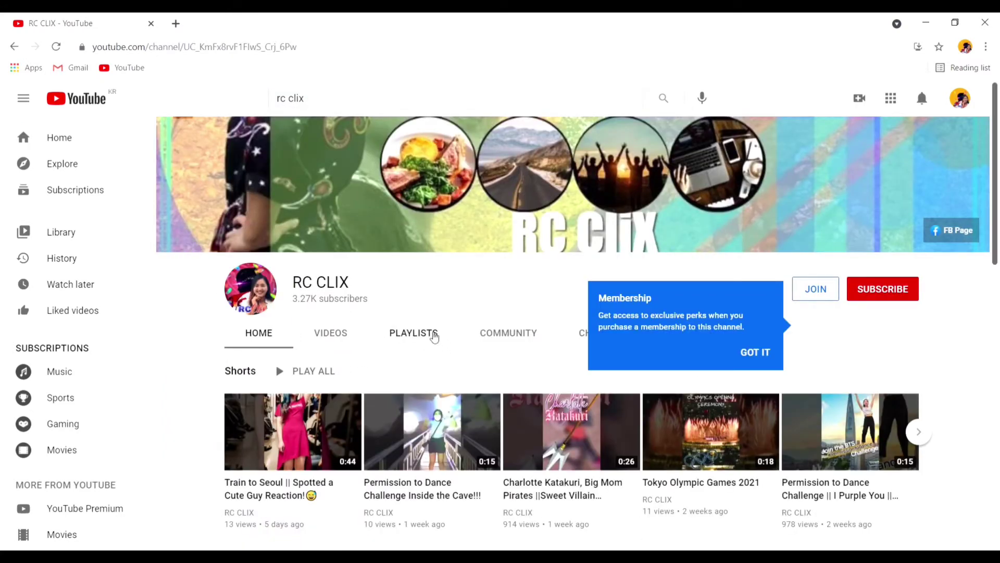
{"action": "left_click", "coordinate": [434, 337]}
{"action": "scroll", "coordinate": [438, 345], "scroll_direction": "down", "scroll_amount": 1}
{"action": "scroll", "coordinate": [441, 350], "scroll_direction": "down", "scroll_amount": 4}
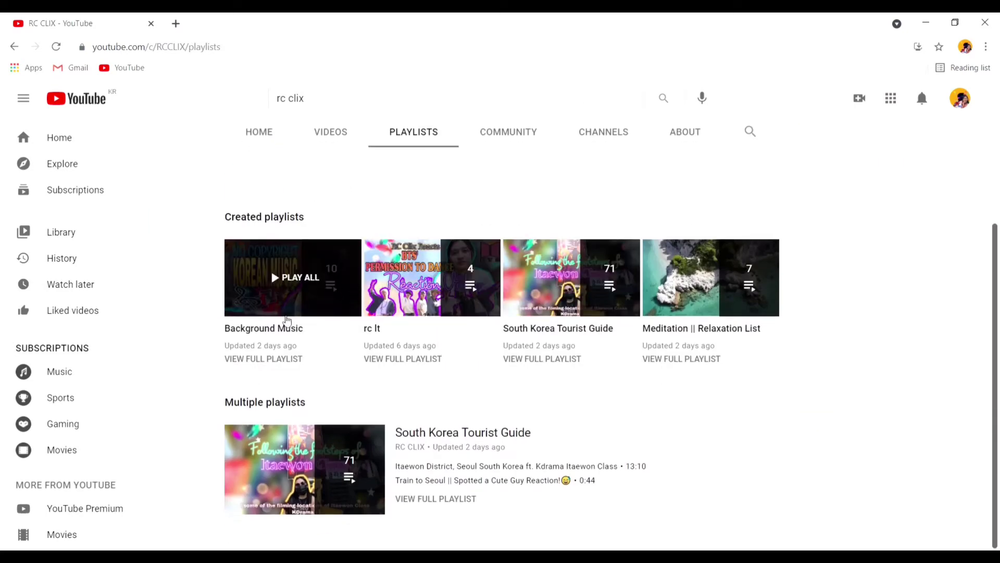
{"action": "left_click", "coordinate": [274, 361]}
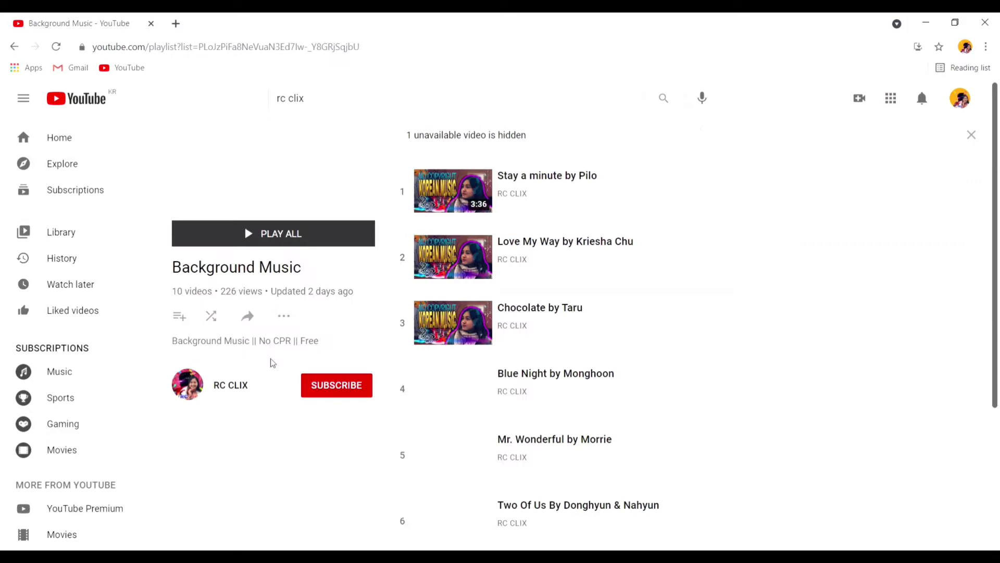
{"action": "scroll", "coordinate": [589, 319], "scroll_direction": "down", "scroll_amount": 3}
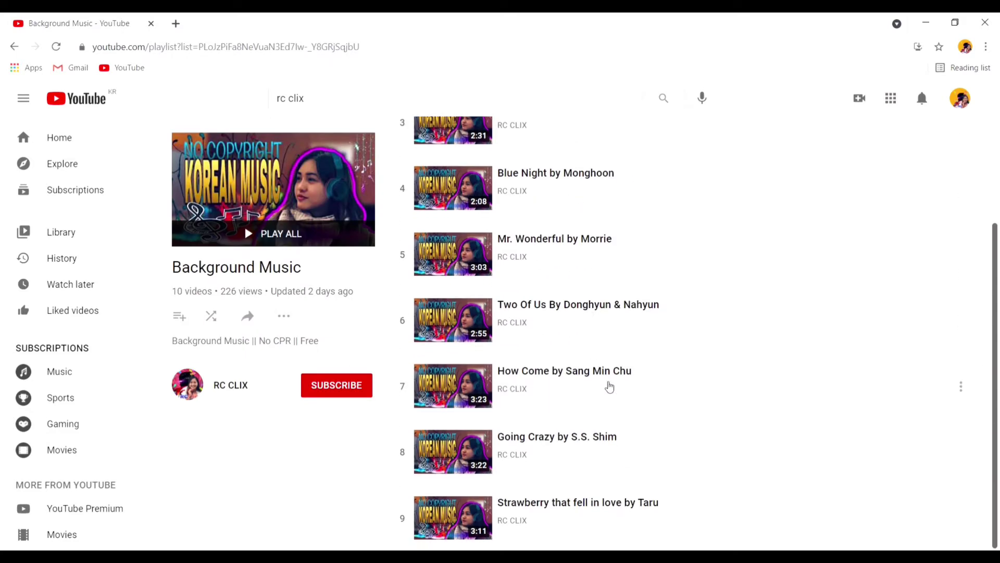
{"action": "scroll", "coordinate": [610, 386], "scroll_direction": "up", "scroll_amount": 1}
{"action": "scroll", "coordinate": [616, 427], "scroll_direction": "up", "scroll_amount": 2}
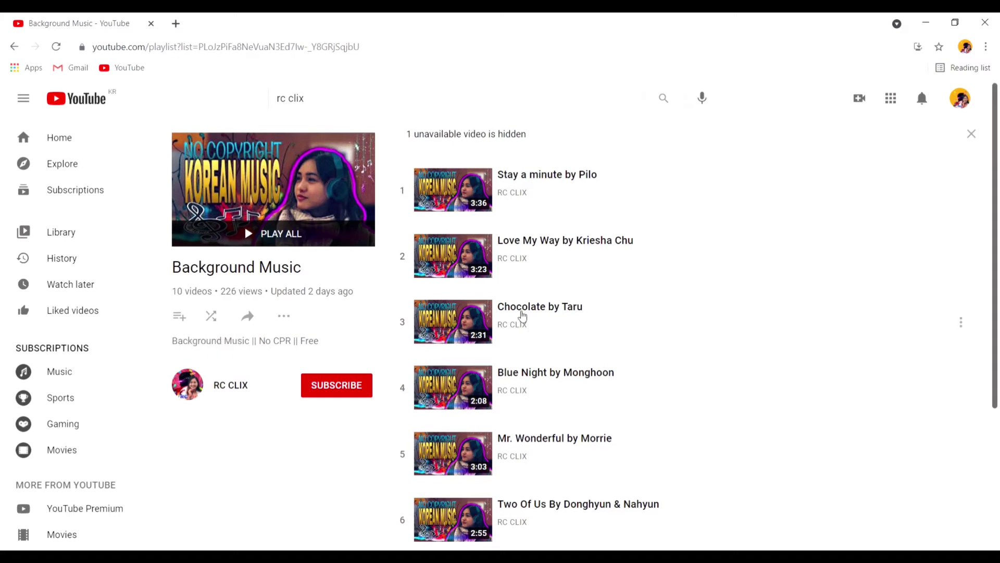
{"action": "scroll", "coordinate": [522, 317], "scroll_direction": "down", "scroll_amount": 3}
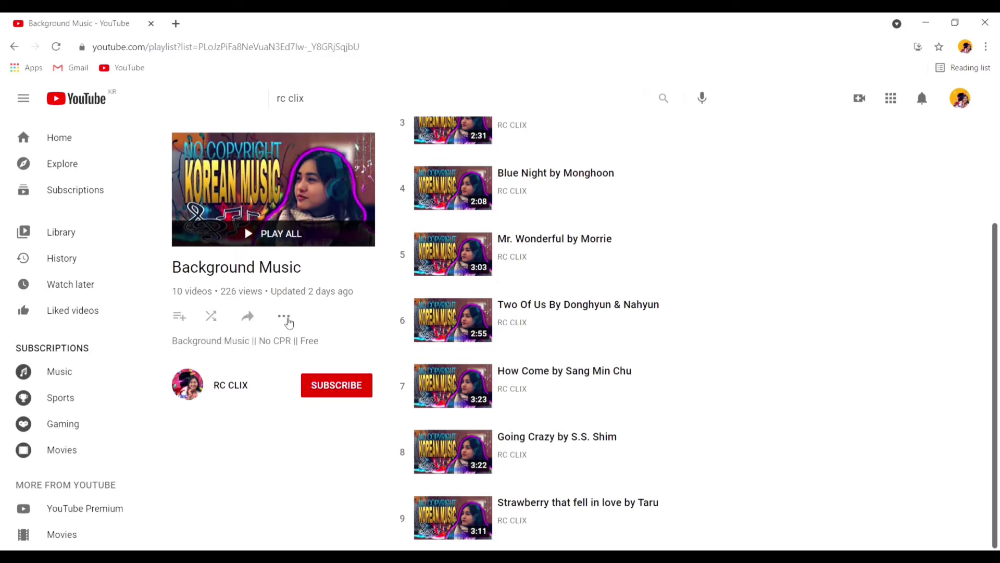
{"action": "left_click", "coordinate": [285, 318]}
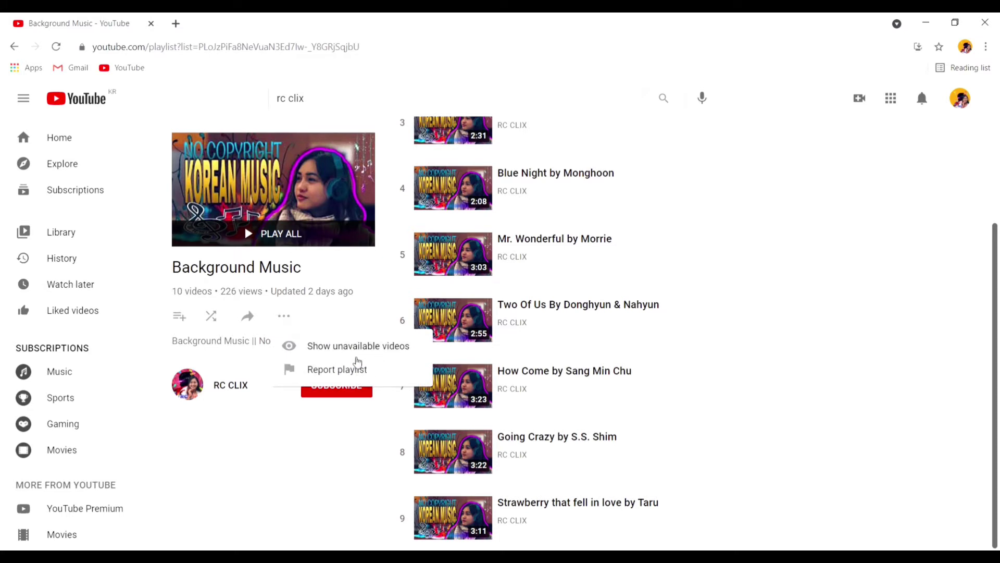
{"action": "left_click", "coordinate": [248, 439]}
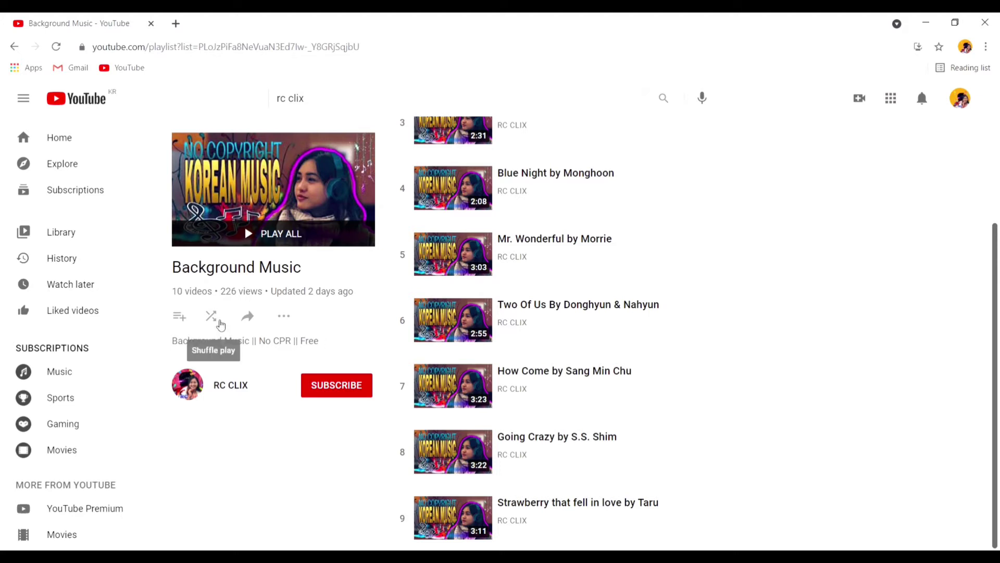
Shuffle-play Background Music and skip the ad, landing on Taru's 'Strawberry that fell in love'.
{"action": "left_click", "coordinate": [212, 316]}
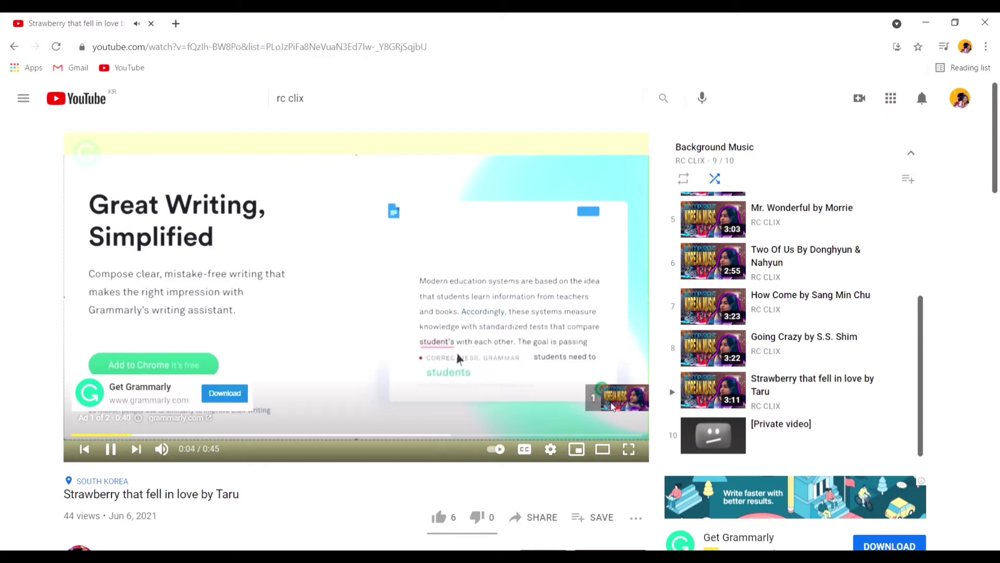
{"action": "left_click", "coordinate": [612, 403]}
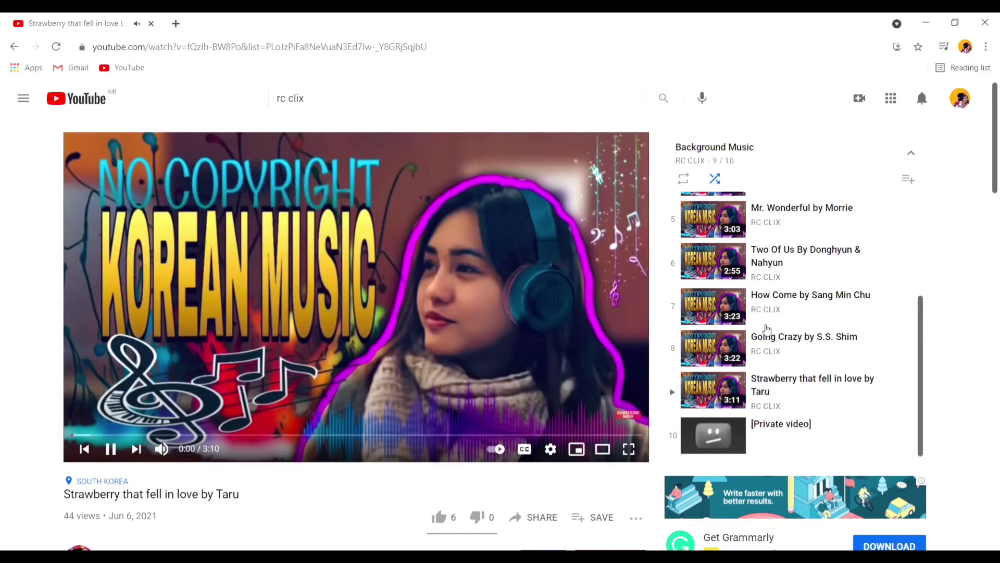
{"action": "left_click_drag", "start_coordinate": [994, 133], "coordinate": [990, 195]}
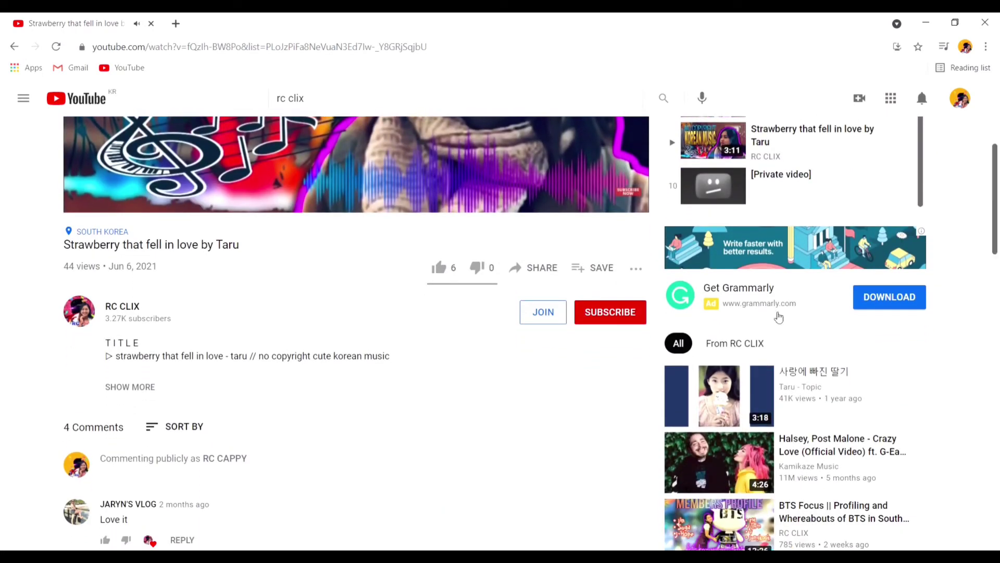
{"action": "left_click_drag", "start_coordinate": [997, 238], "coordinate": [998, 273]}
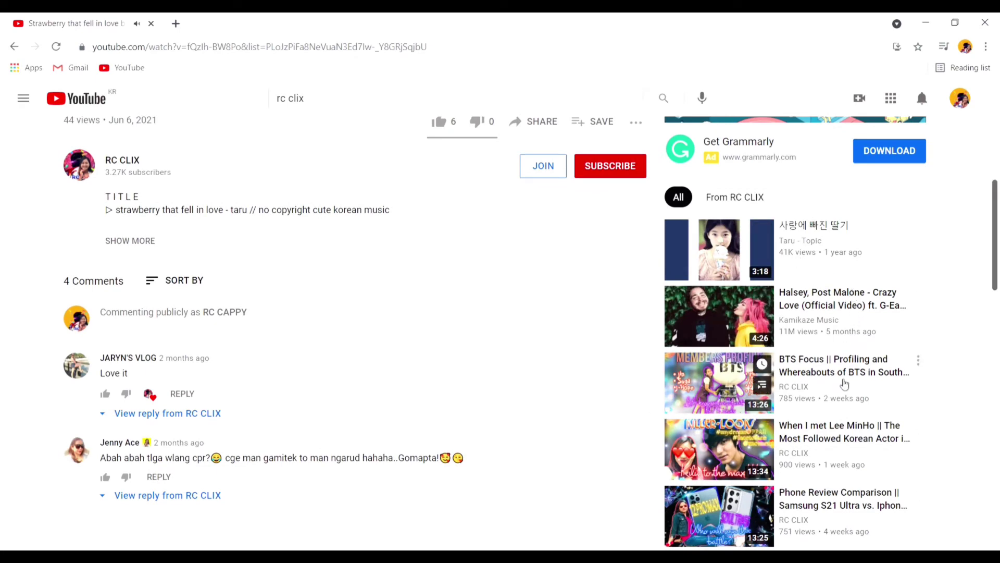
{"action": "scroll", "coordinate": [844, 384], "scroll_direction": "up", "scroll_amount": 1}
{"action": "scroll", "coordinate": [843, 384], "scroll_direction": "up", "scroll_amount": 1}
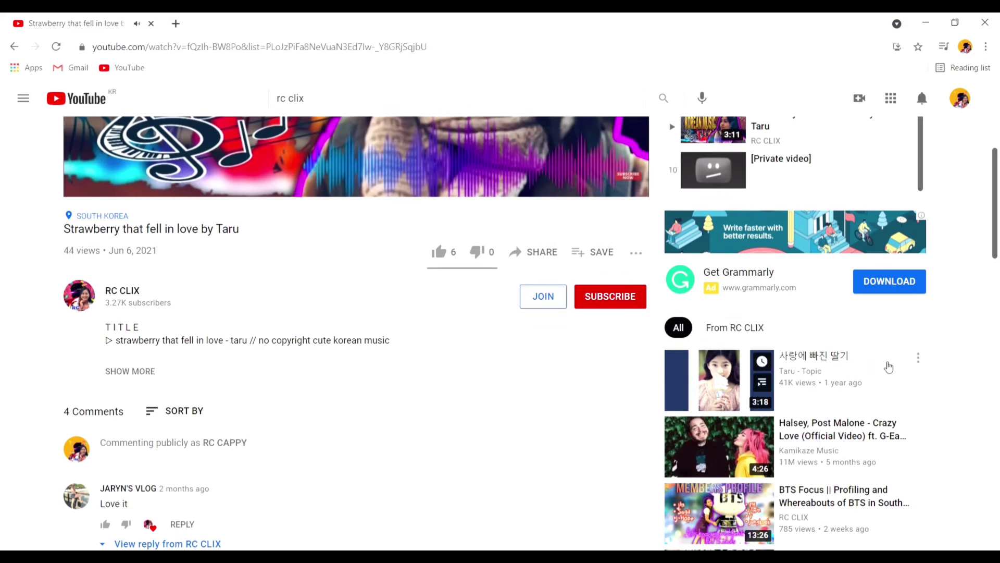
{"action": "scroll", "coordinate": [793, 272], "scroll_direction": "up", "scroll_amount": 4}
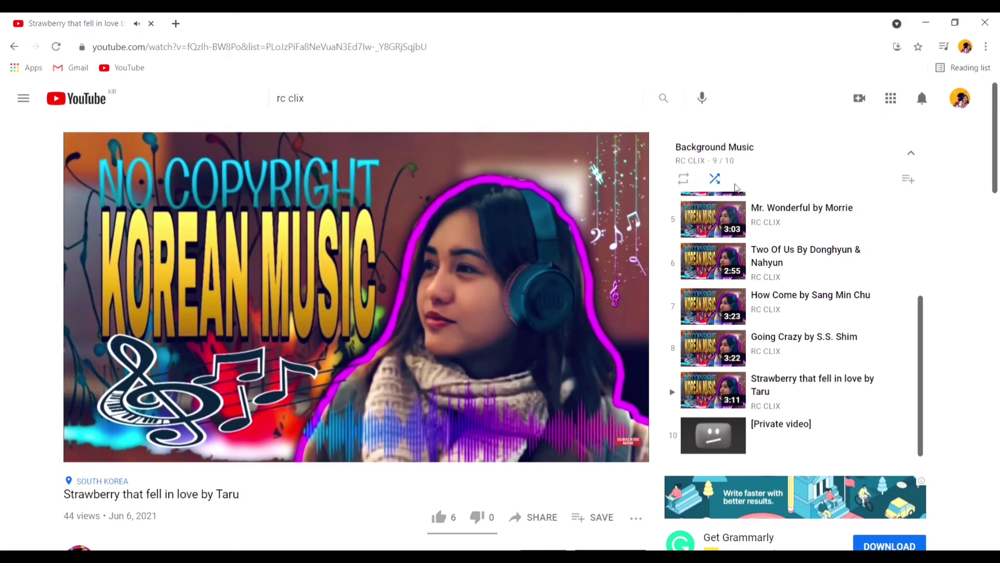
{"action": "scroll", "coordinate": [999, 261], "scroll_direction": "down", "scroll_amount": 5}
{"action": "mouse_move", "coordinate": [793, 249]}
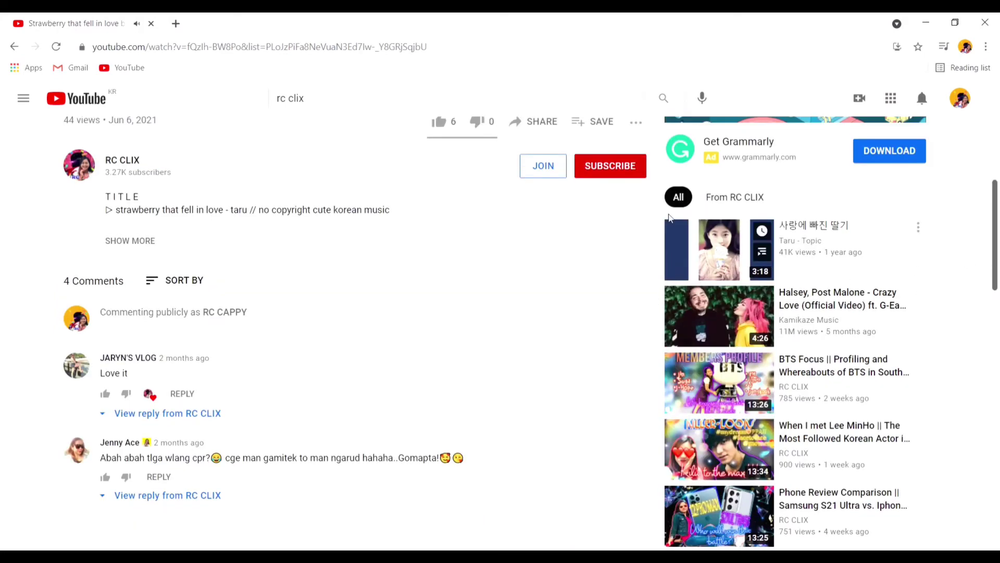
Queue the Korean-titled recommended video, then save the whole queue to Watch later.
{"action": "left_click", "coordinate": [919, 229]}
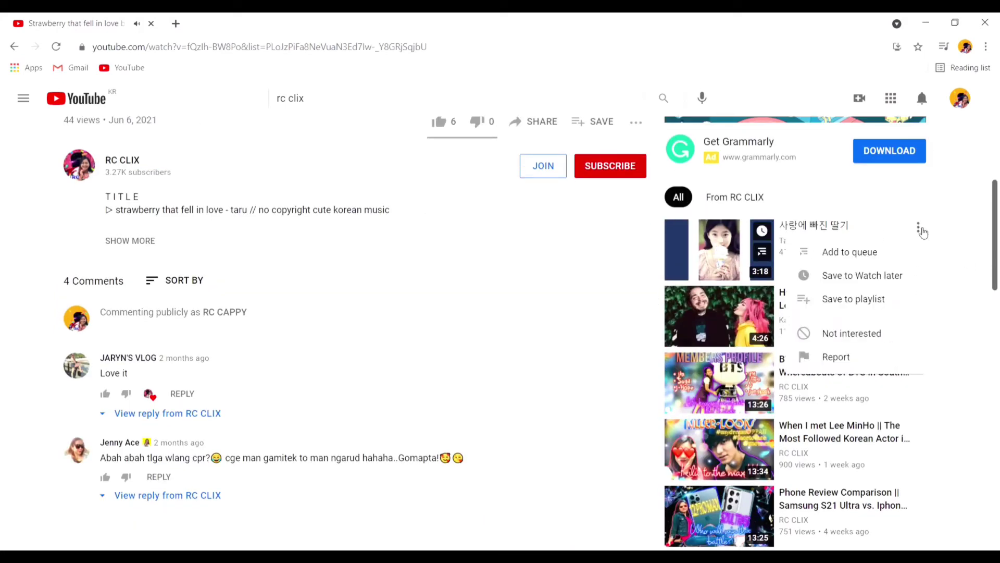
{"action": "left_click", "coordinate": [886, 262]}
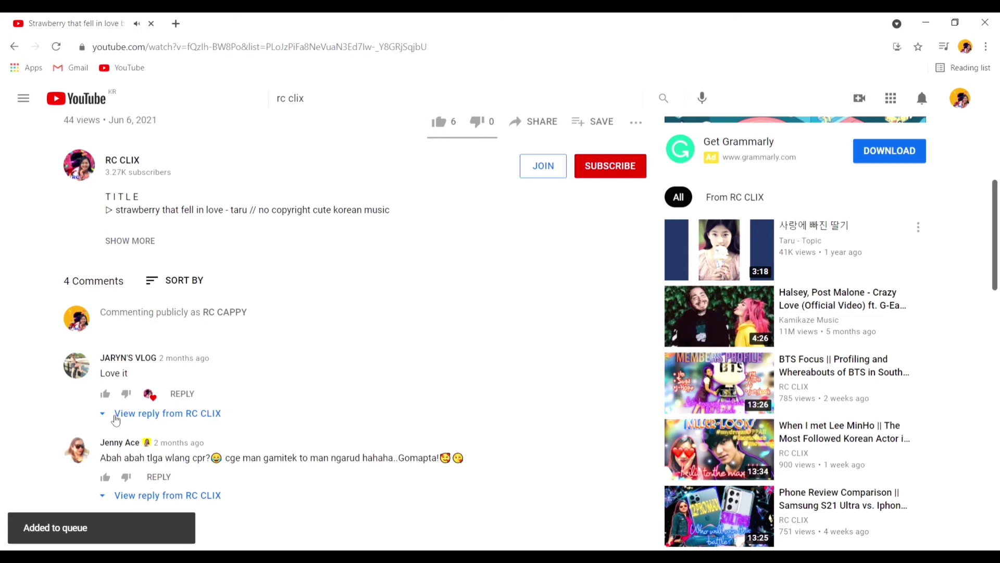
{"action": "mouse_move", "coordinate": [77, 451]}
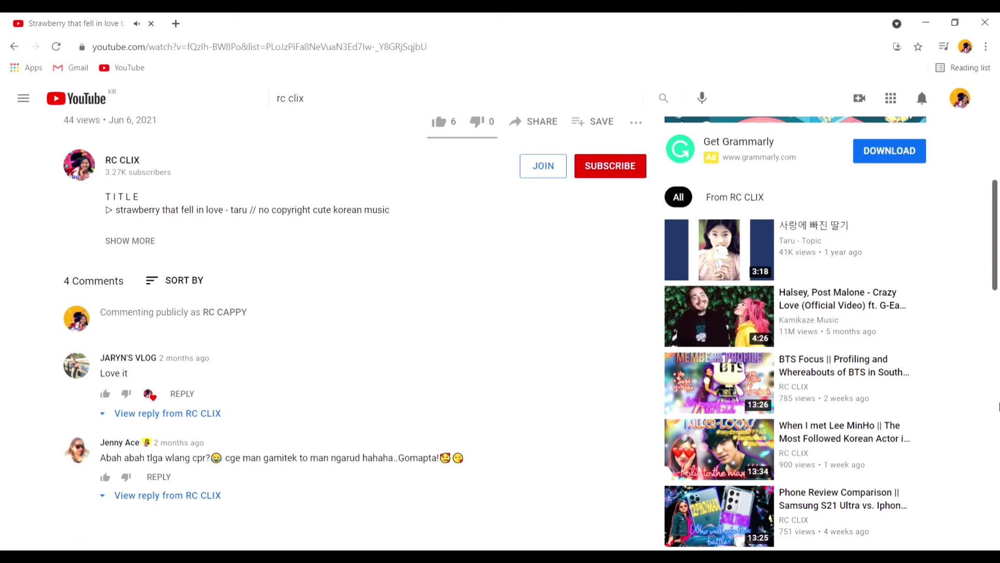
{"action": "scroll", "coordinate": [950, 357], "scroll_direction": "up", "scroll_amount": 3}
{"action": "scroll", "coordinate": [948, 357], "scroll_direction": "up", "scroll_amount": 2}
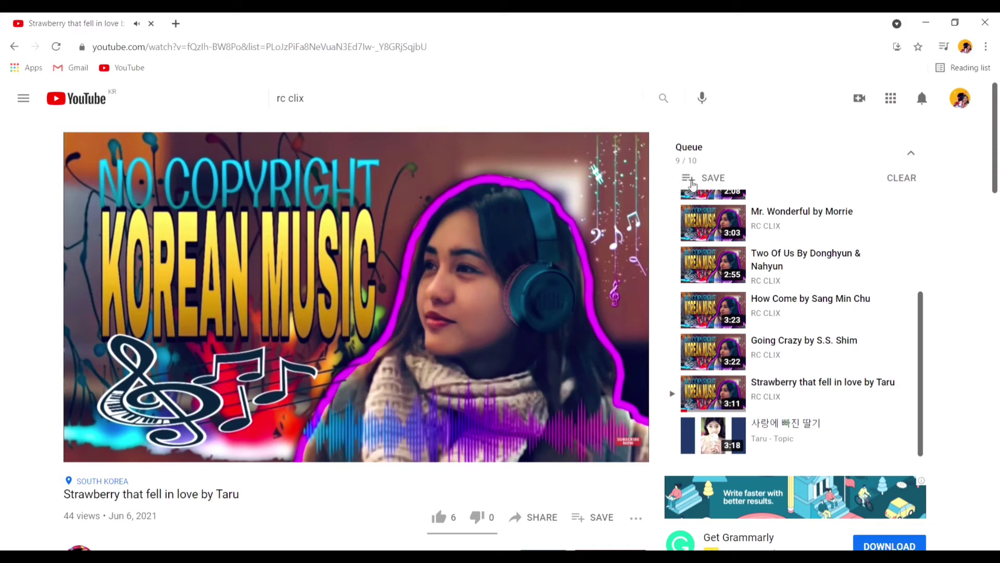
{"action": "left_click", "coordinate": [691, 184]}
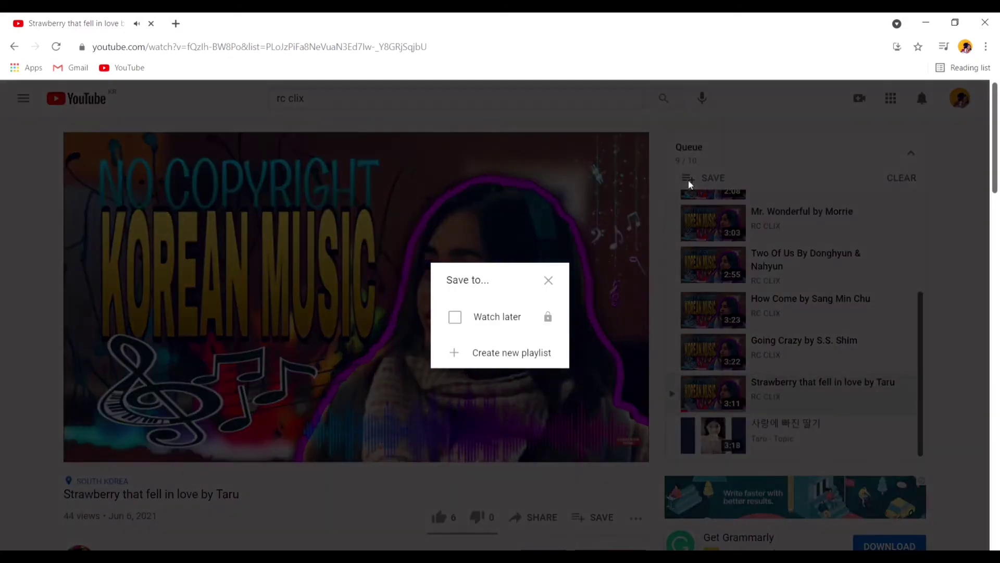
{"action": "left_click", "coordinate": [454, 318]}
{"action": "left_click", "coordinate": [507, 401]}
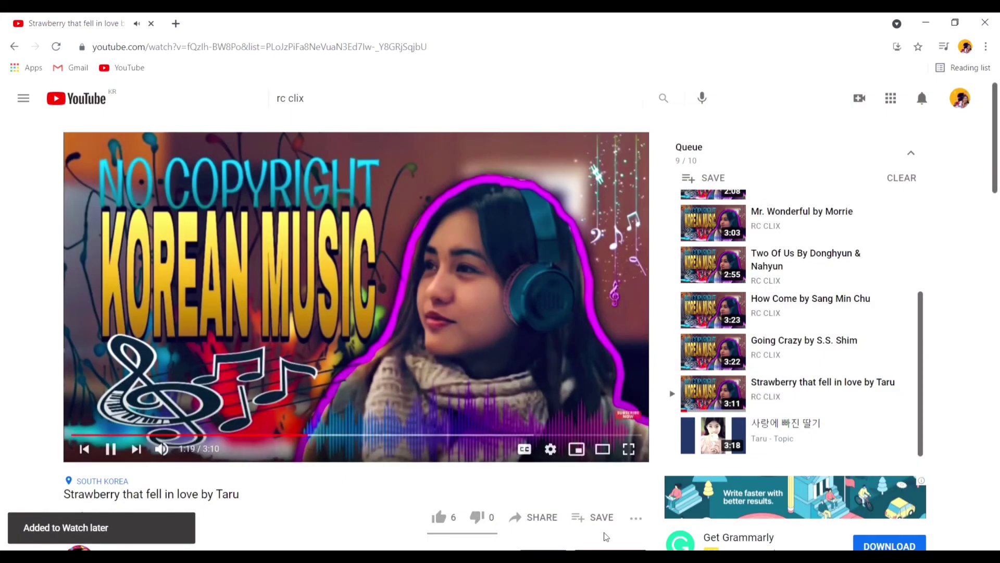
{"action": "scroll", "coordinate": [668, 320], "scroll_direction": "up", "scroll_amount": 3}
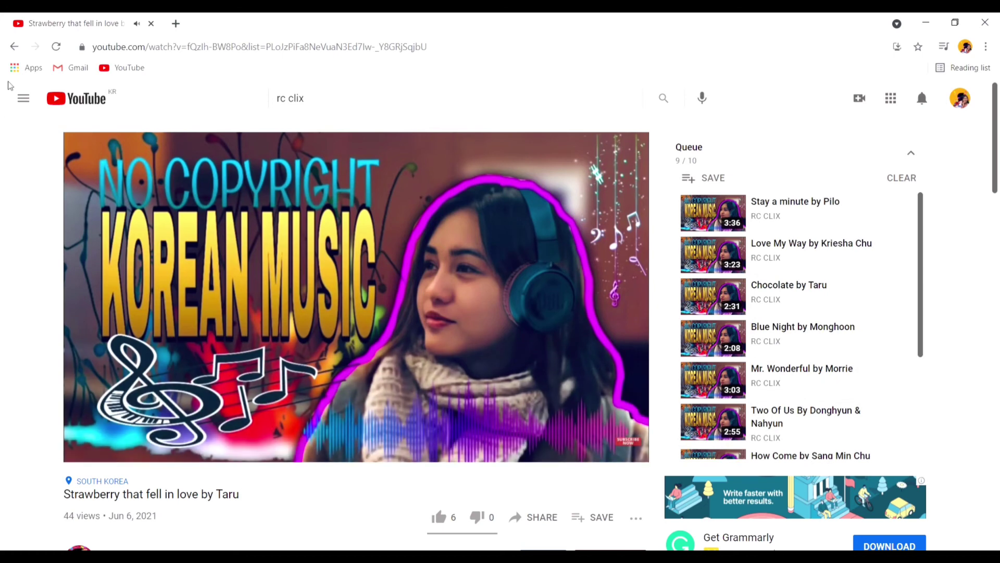
Go Home, close the miniplayer to clear the queue, and open Watch later with 10 videos.
{"action": "left_click", "coordinate": [23, 99]}
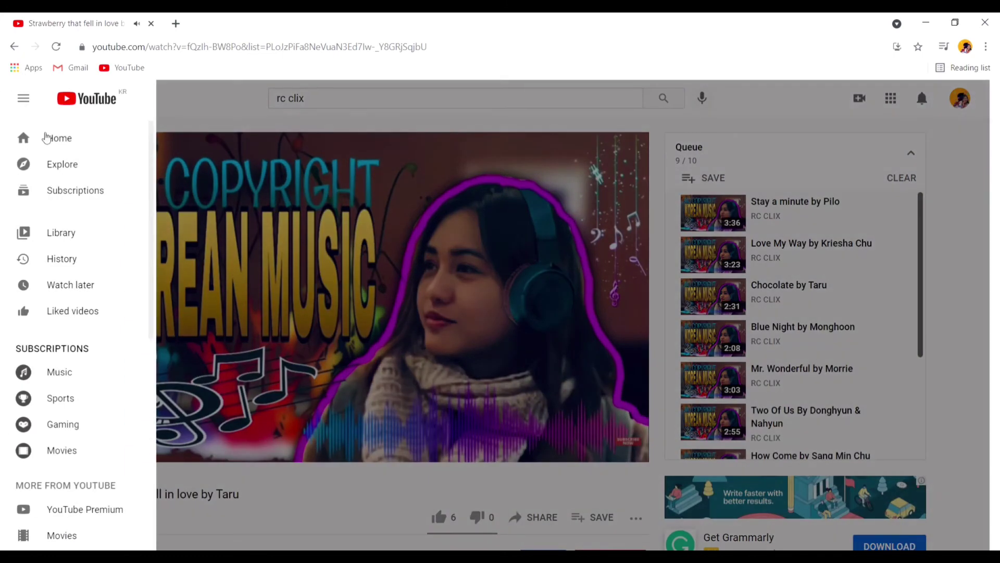
{"action": "left_click", "coordinate": [46, 144]}
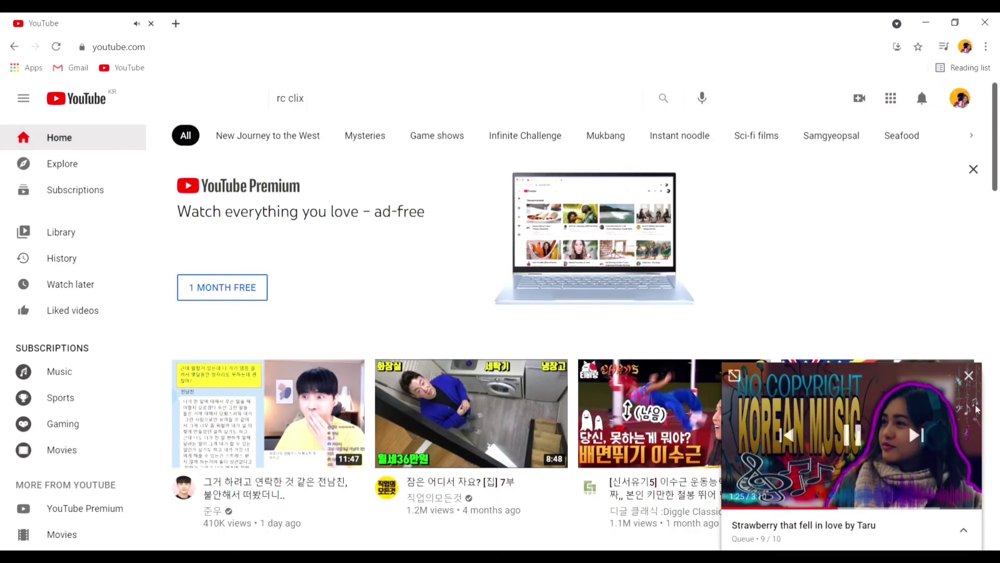
{"action": "left_click", "coordinate": [969, 376]}
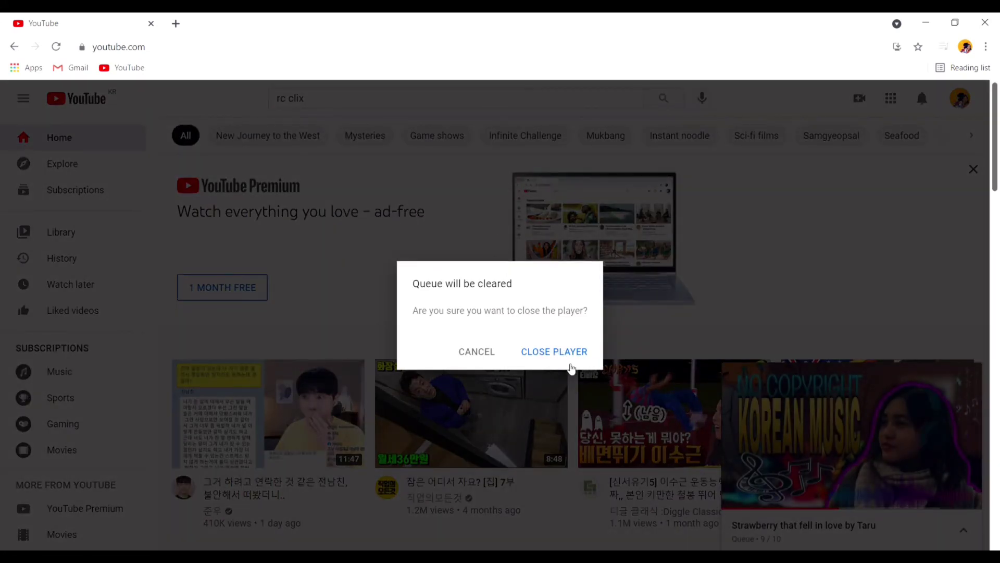
{"action": "left_click", "coordinate": [569, 361]}
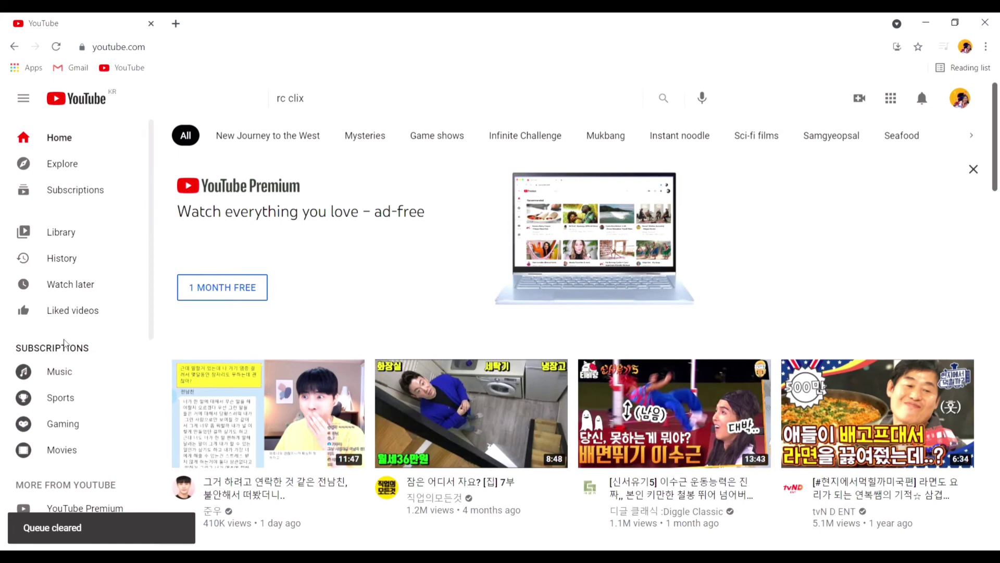
{"action": "left_click", "coordinate": [70, 286]}
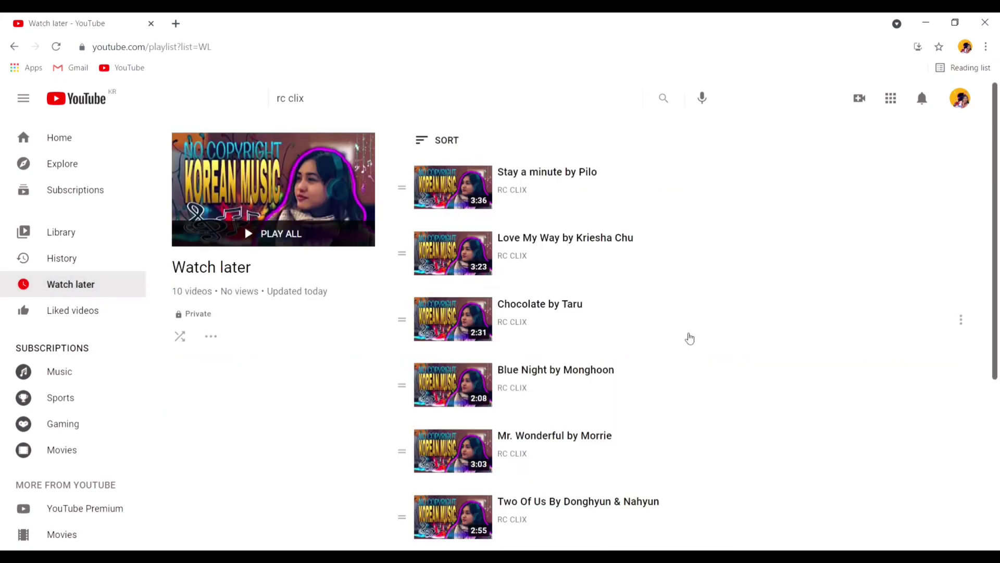
{"action": "scroll", "coordinate": [470, 313], "scroll_direction": "down", "scroll_amount": 2}
{"action": "scroll", "coordinate": [470, 313], "scroll_direction": "down", "scroll_amount": 2}
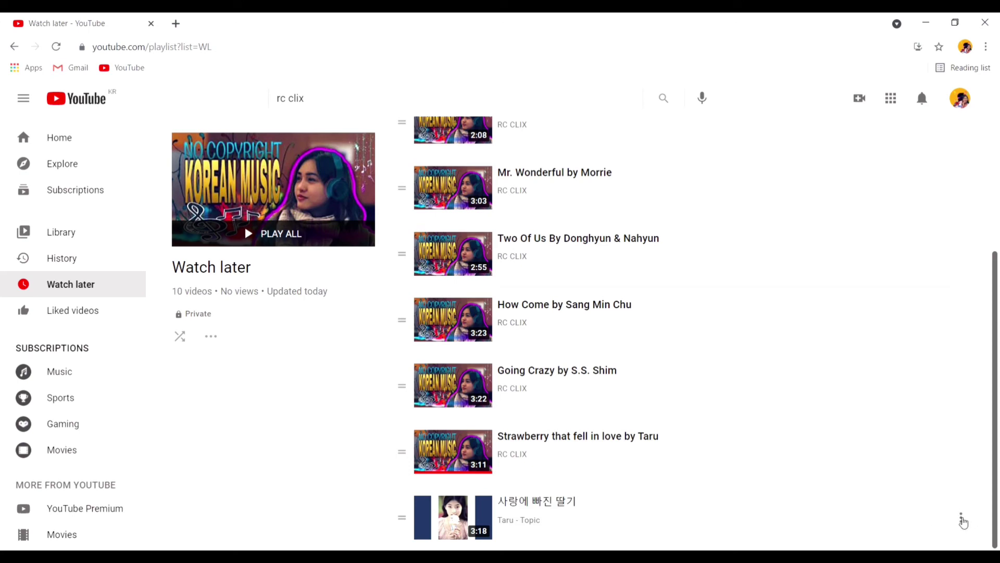
Remove the last, Korean-titled video from Watch later and reload the page to show 9 videos.
{"action": "left_click", "coordinate": [962, 520]}
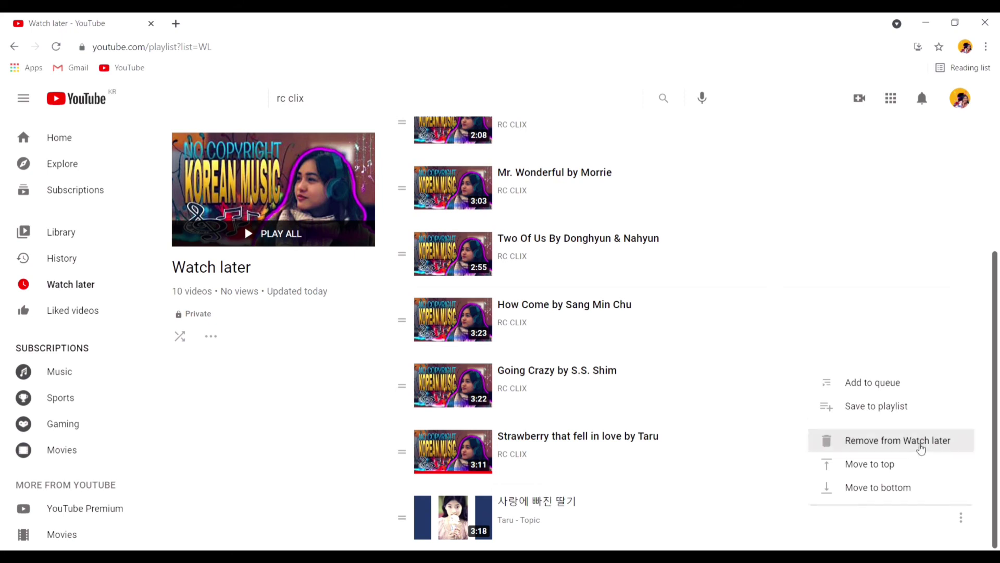
{"action": "left_click", "coordinate": [921, 442]}
{"action": "left_click_drag", "start_coordinate": [998, 531], "coordinate": [997, 364]}
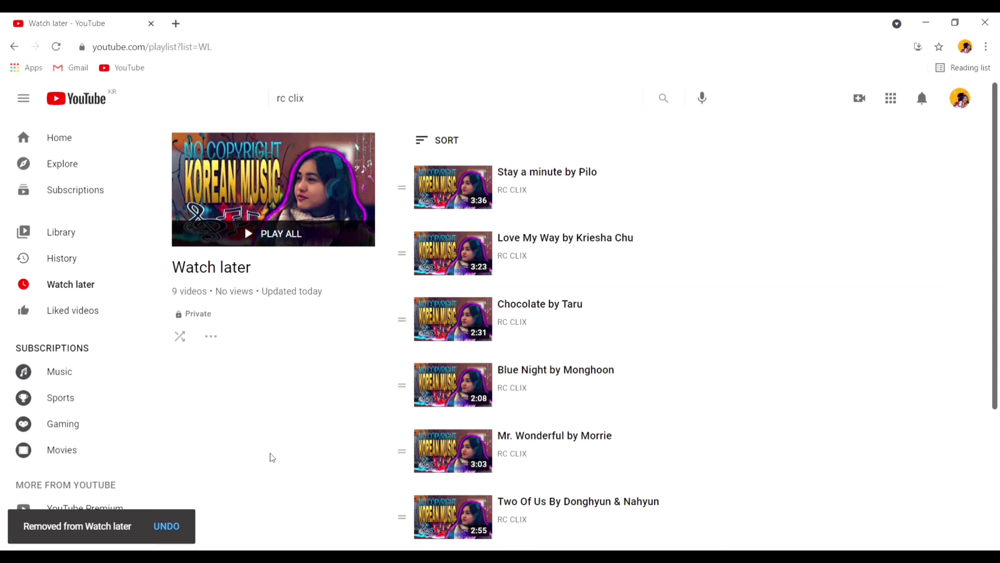
{"action": "scroll", "coordinate": [271, 455], "scroll_direction": "down", "scroll_amount": 3}
{"action": "scroll", "coordinate": [271, 455], "scroll_direction": "up", "scroll_amount": 3}
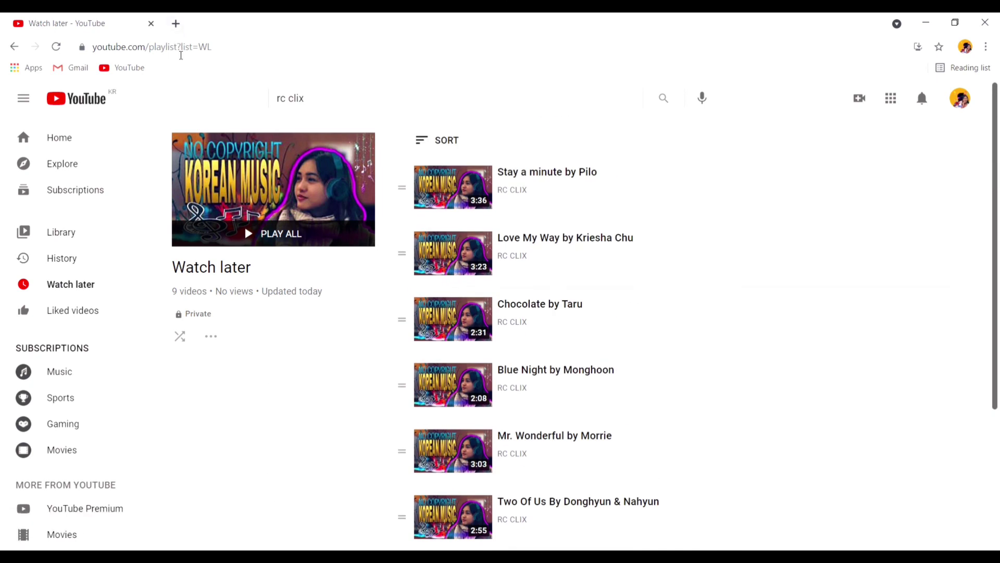
{"action": "left_click", "coordinate": [179, 49]}
{"action": "key", "text": "Return"}
{"action": "scroll", "coordinate": [315, 381], "scroll_direction": "down", "scroll_amount": 3}
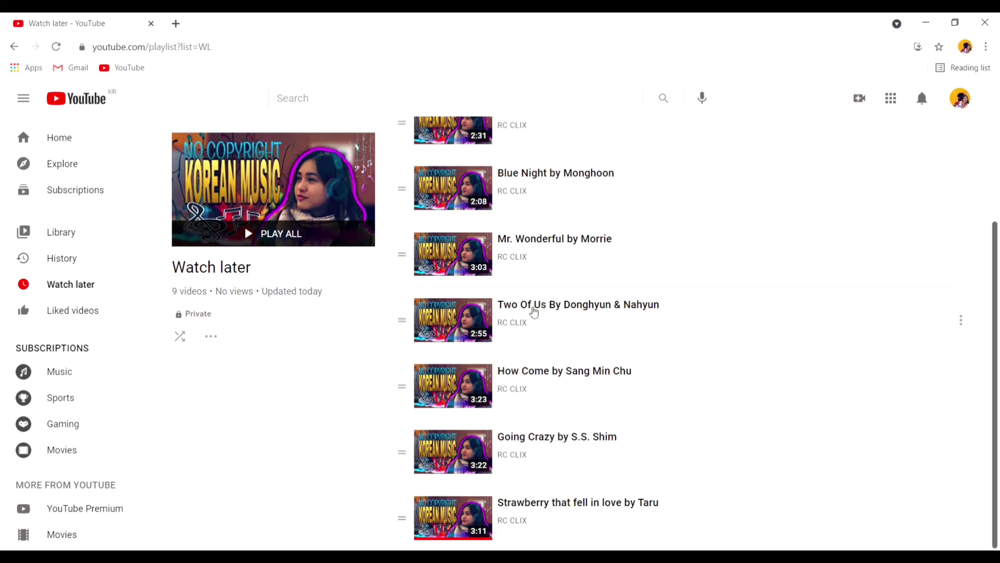
{"action": "scroll", "coordinate": [531, 258], "scroll_direction": "up", "scroll_amount": 2}
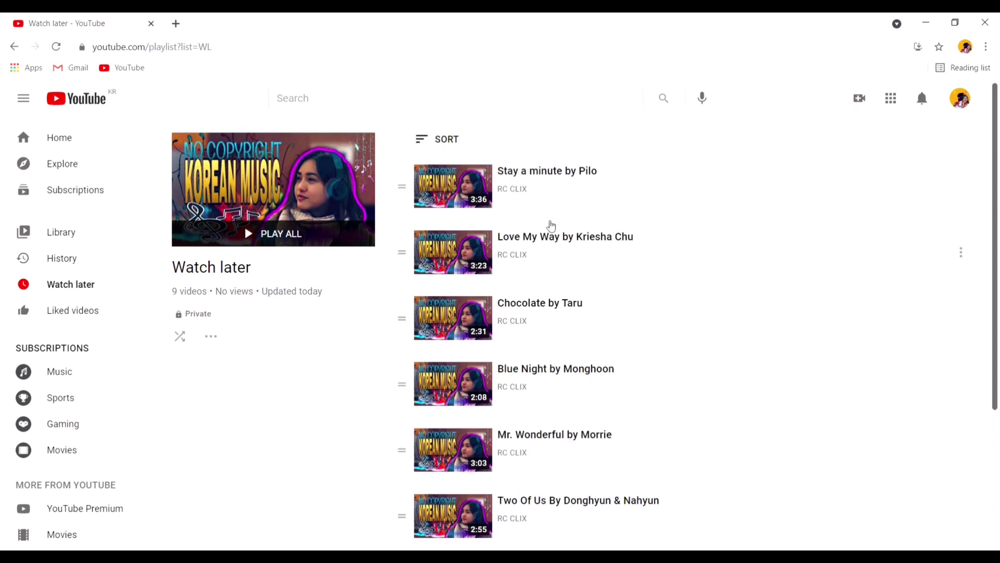
{"action": "scroll", "coordinate": [511, 292], "scroll_direction": "up", "scroll_amount": 1}
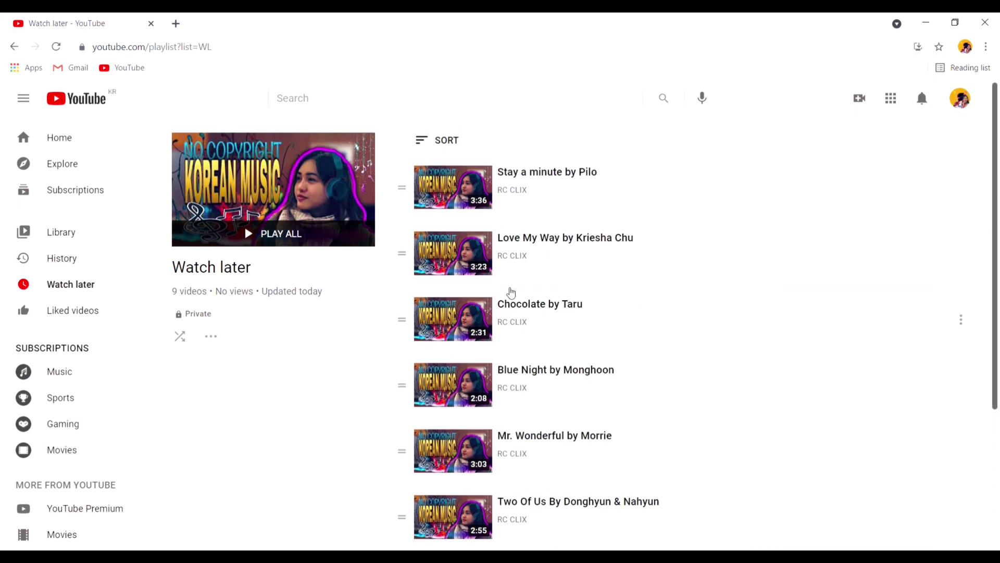